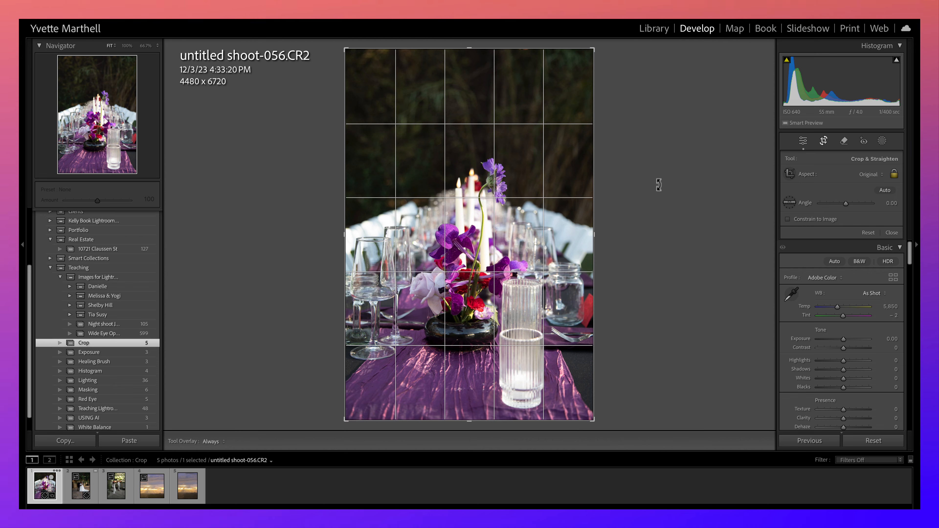
# Straighten the candlelit table photo with Crop & Straighten, setting the angle to -0.60, and apply the crop
pyautogui.click(822, 143)
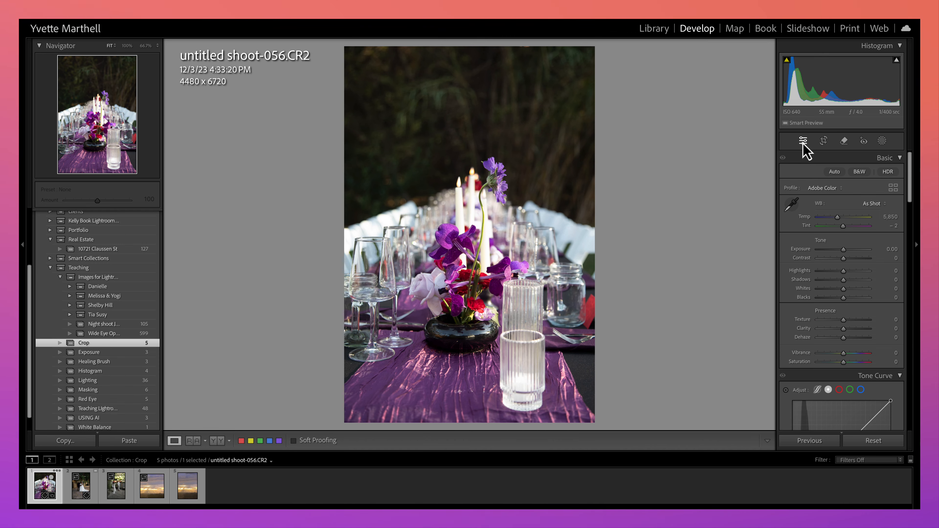
pyautogui.click(824, 141)
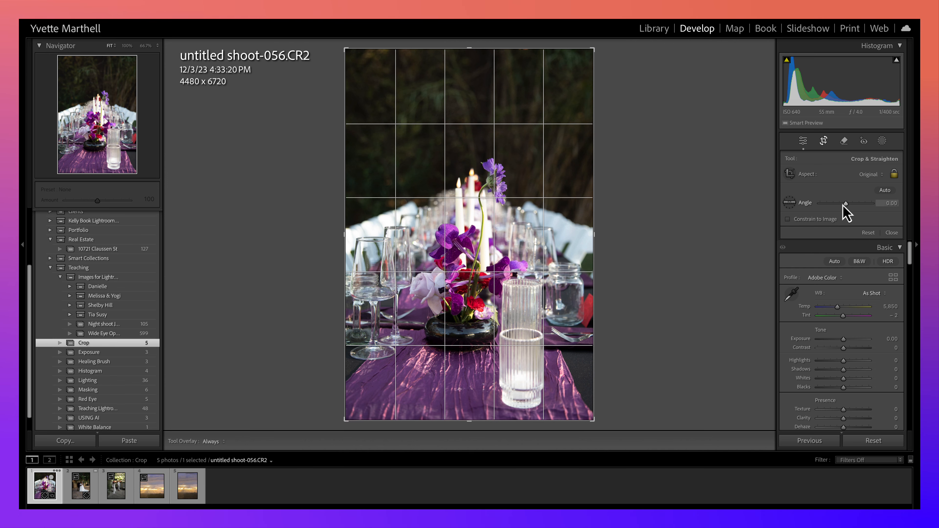
pyautogui.moveTo(847, 207)
pyautogui.mouseDown()
pyautogui.moveTo(856, 209)
pyautogui.moveTo(832, 208)
pyautogui.moveTo(846, 208)
pyautogui.mouseUp()
pyautogui.press('Return')
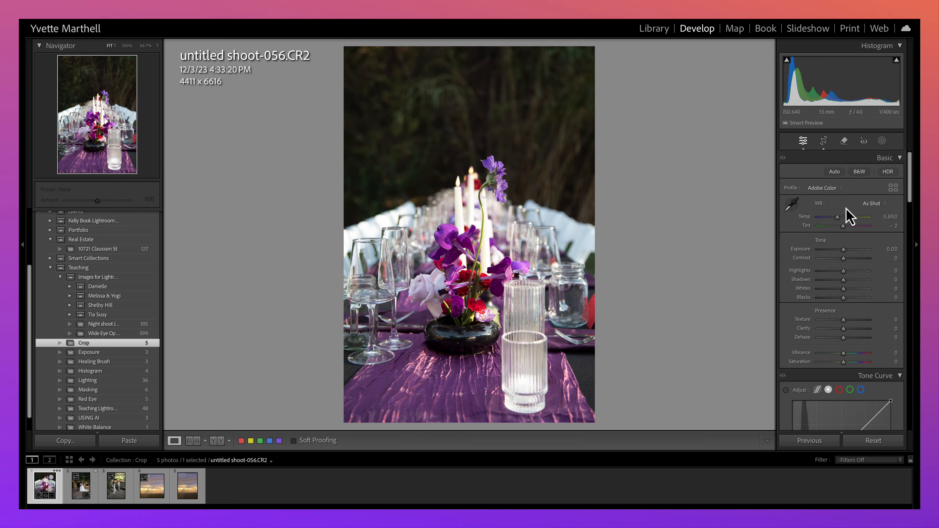
# Reopen the table photo's crop and shrink the frame from its upper-right corner to about 3472 x 5208 in the original aspect ratio
pyautogui.click(823, 141)
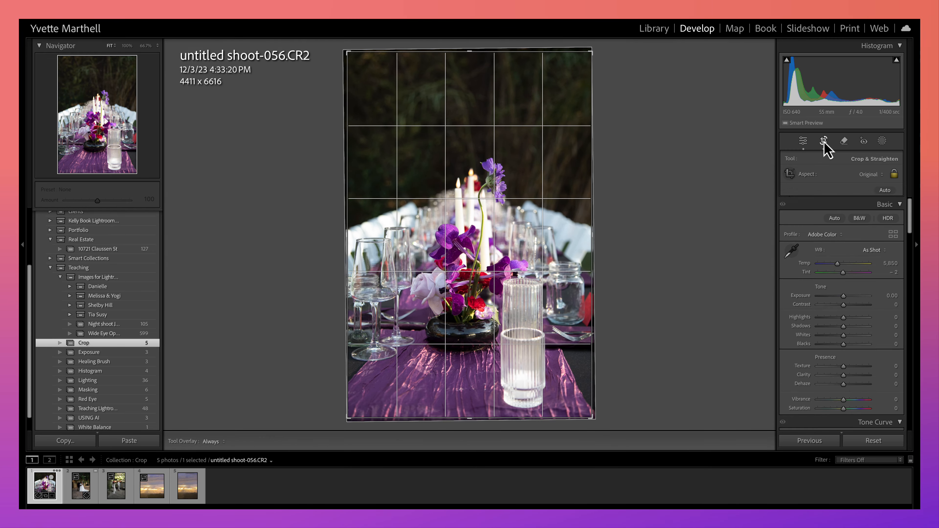
pyautogui.click(867, 174)
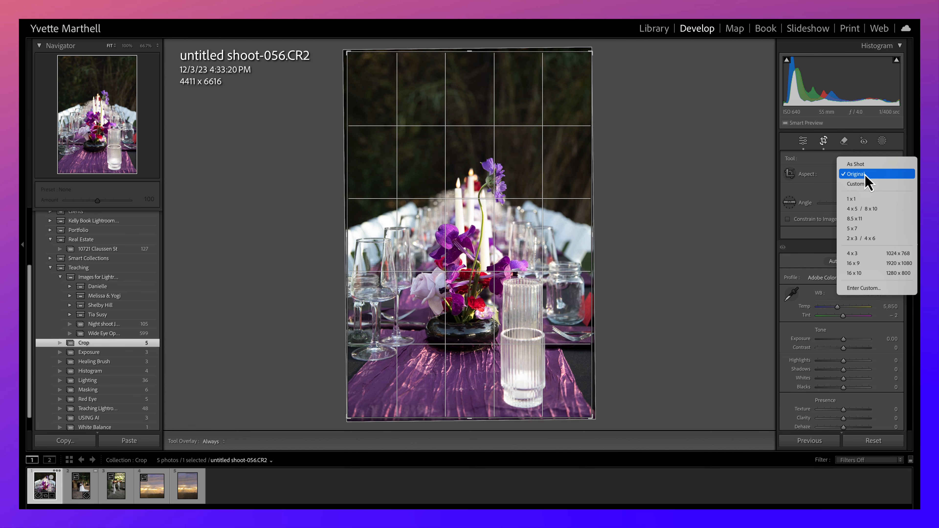
pyautogui.click(590, 54)
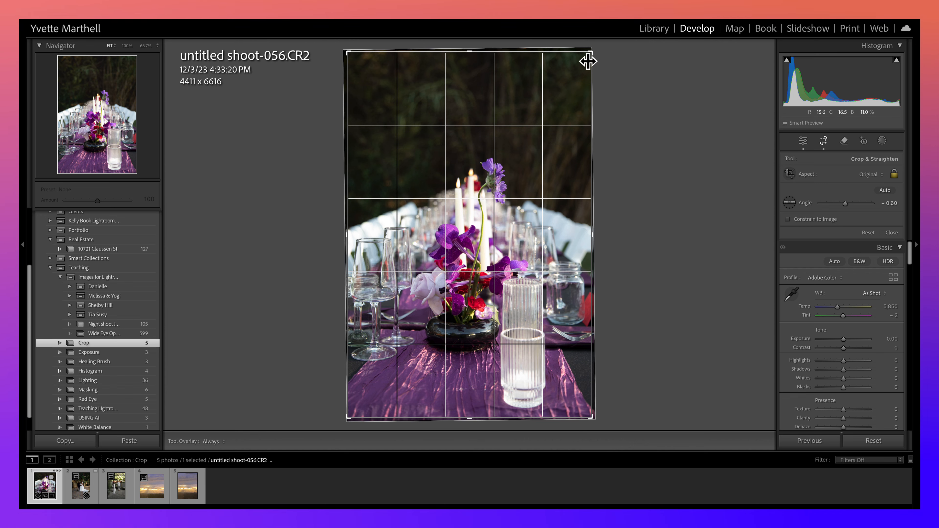
pyautogui.moveTo(590, 49); pyautogui.dragTo(565, 90)
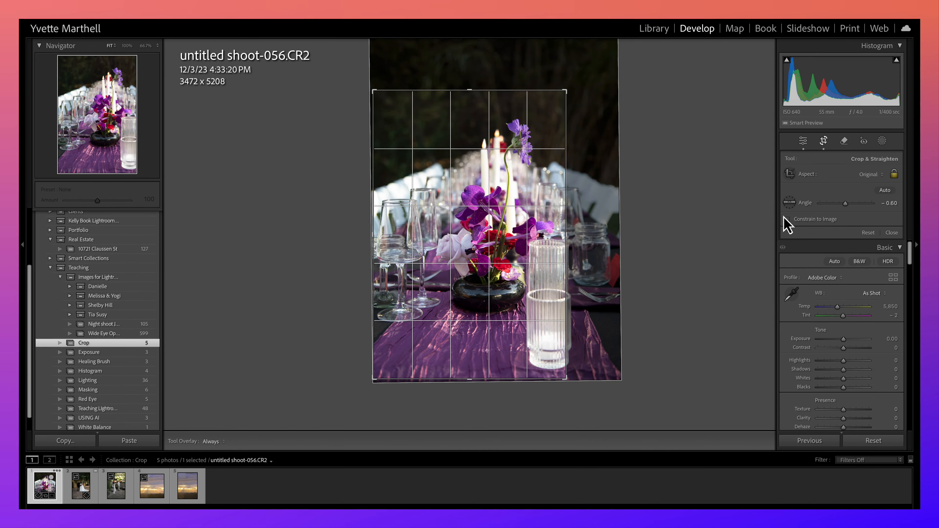
# Set the table photo's crop aspect ratio to 4 x 5 / 8 x 10 and enlarge the frame to about 4418 x 5522
pyautogui.click(835, 177)
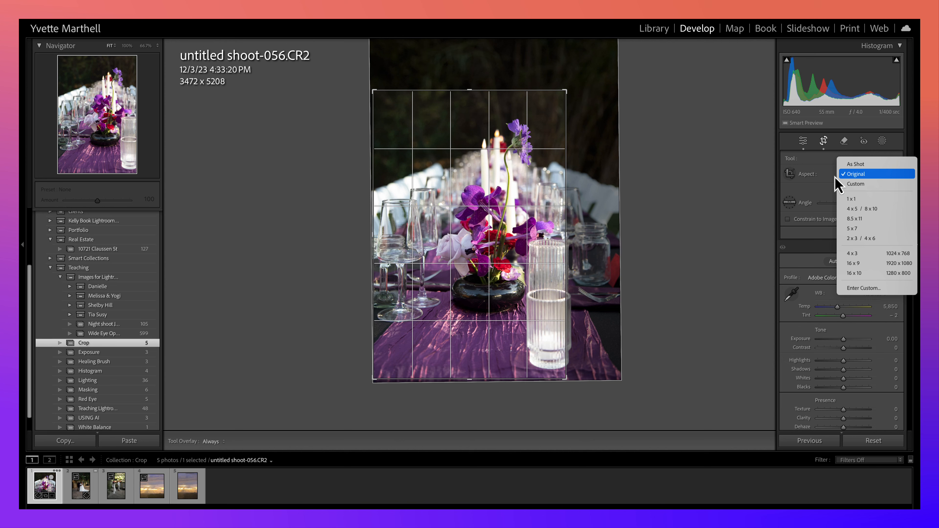
pyautogui.click(856, 209)
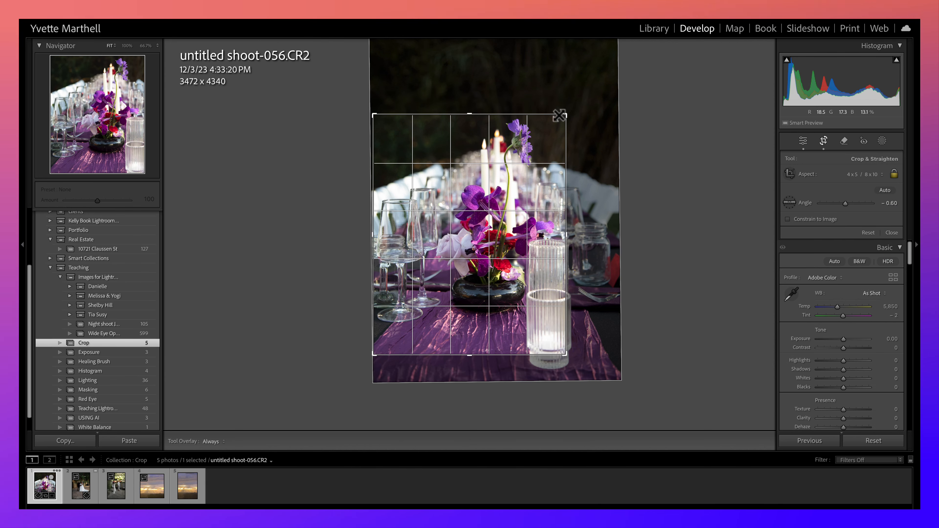
pyautogui.moveTo(565, 114); pyautogui.dragTo(608, 53)
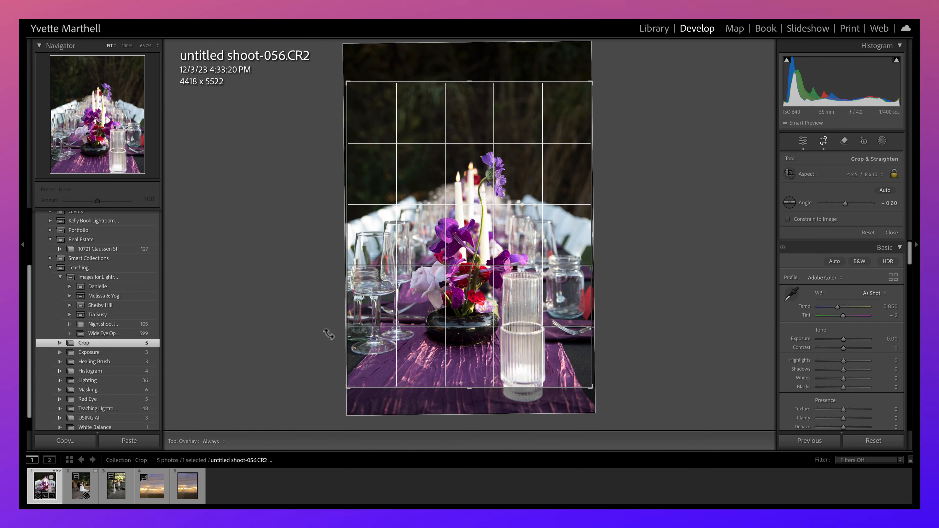
# Move the table photo up within the crop frame, tighten the frame to about 4237 x 5297, and apply the crop
pyautogui.moveTo(398, 366); pyautogui.dragTo(397, 340)
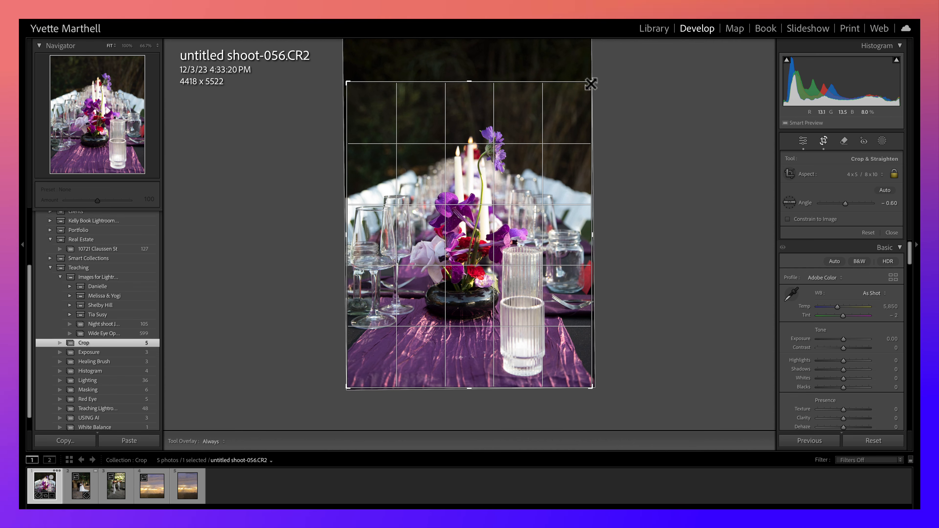
pyautogui.moveTo(592, 84); pyautogui.dragTo(570, 93)
pyautogui.moveTo(518, 138); pyautogui.dragTo(512, 140)
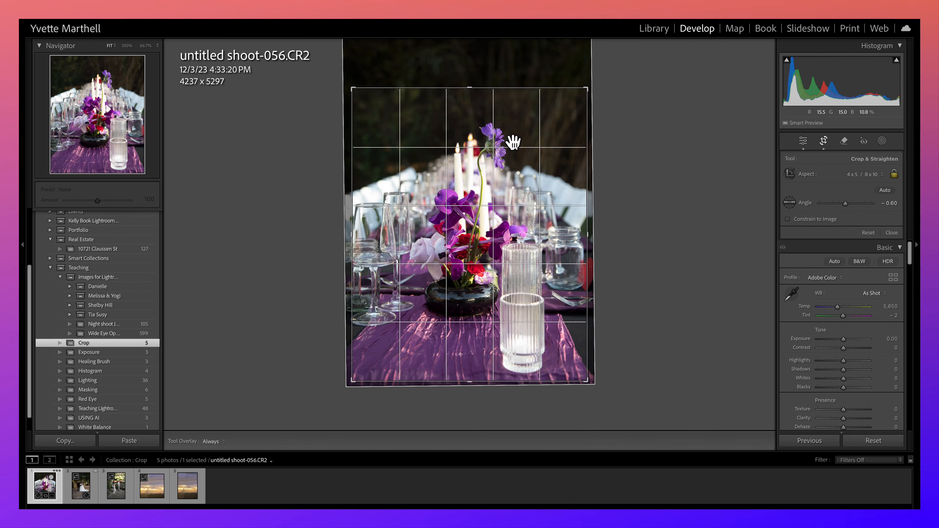
pyautogui.press('Return')
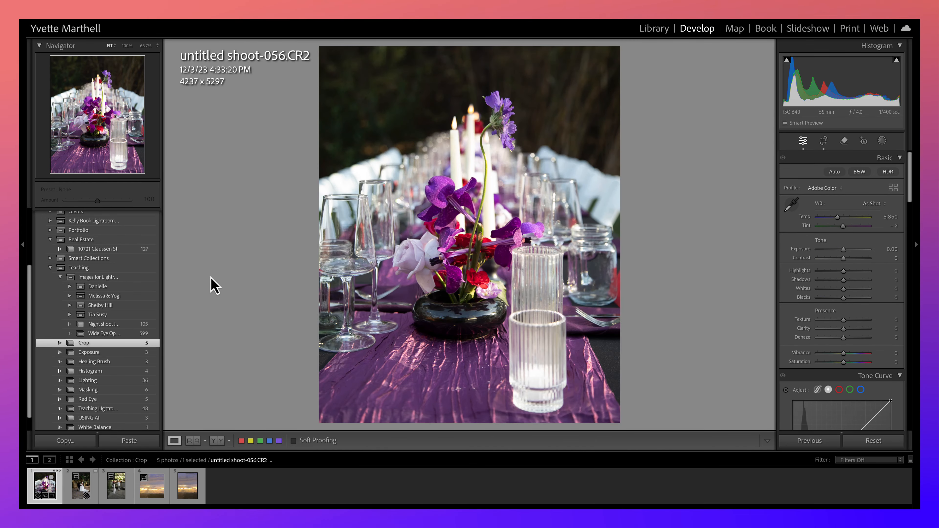
# Start cropping the wedding photo untitled shoot-136.CR2, pulling in the frame's upper-left corner to about 3582 x 5373
pyautogui.click(81, 486)
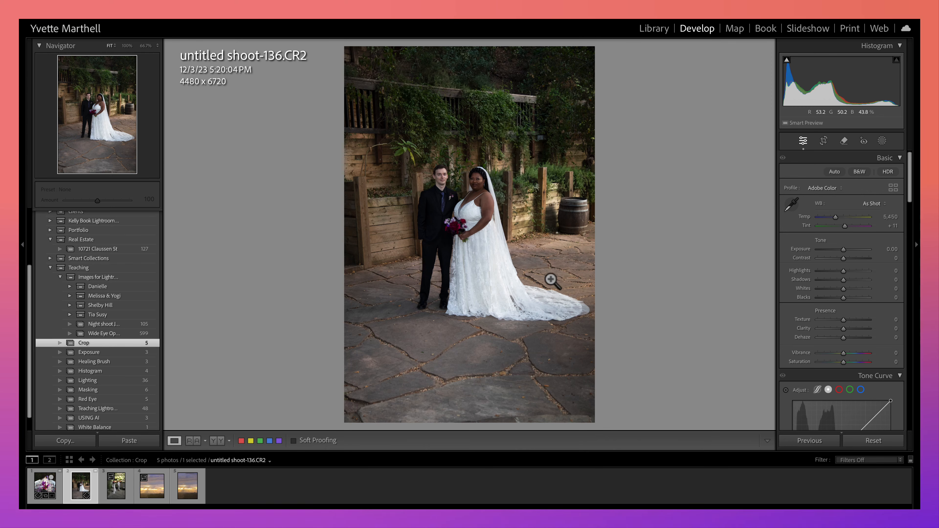
pyautogui.click(825, 143)
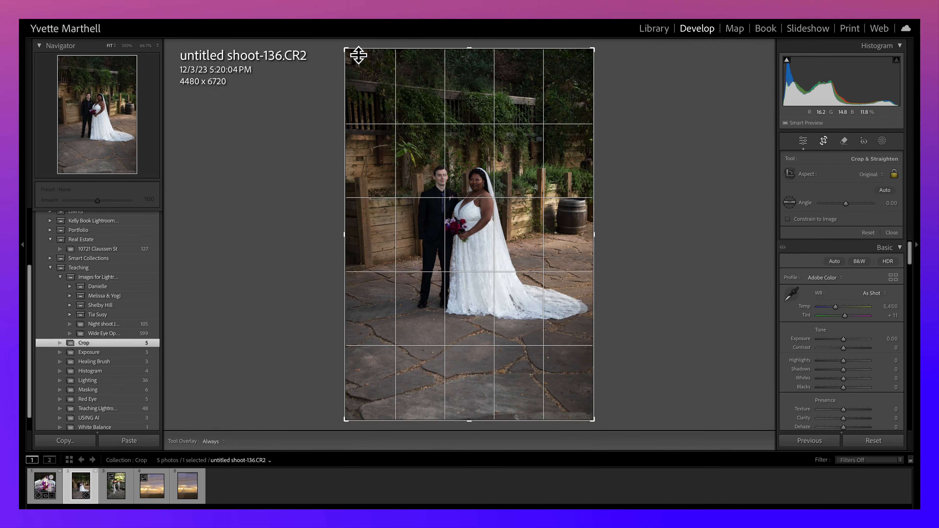
pyautogui.moveTo(349, 51); pyautogui.dragTo(370, 86)
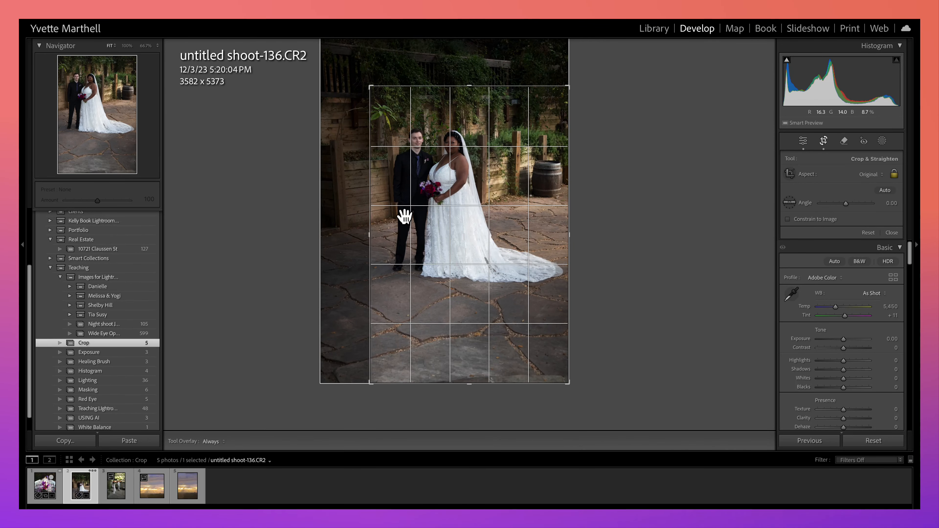
# Reposition the wedding photo within the crop frame so the couple sits lower, left of centre, and apply the crop
pyautogui.moveTo(416, 225); pyautogui.dragTo(407, 296)
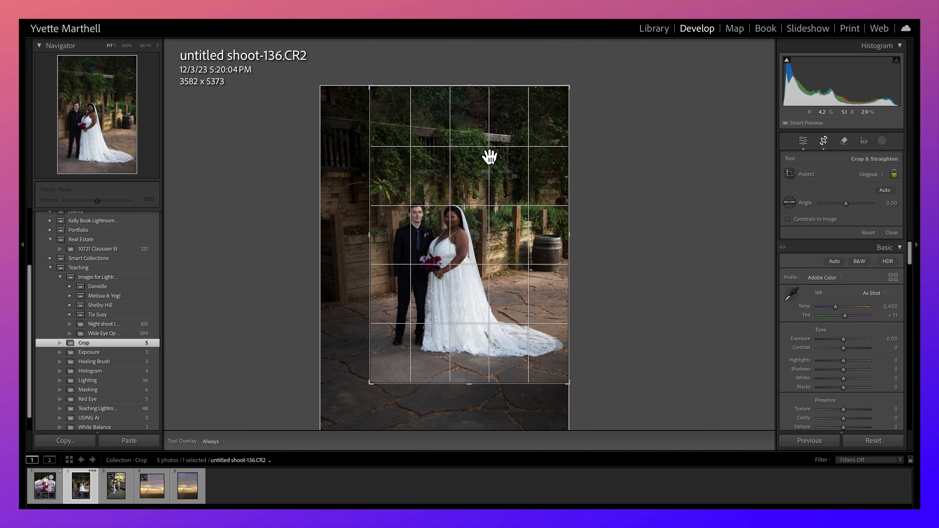
pyautogui.moveTo(452, 244); pyautogui.dragTo(452, 244)
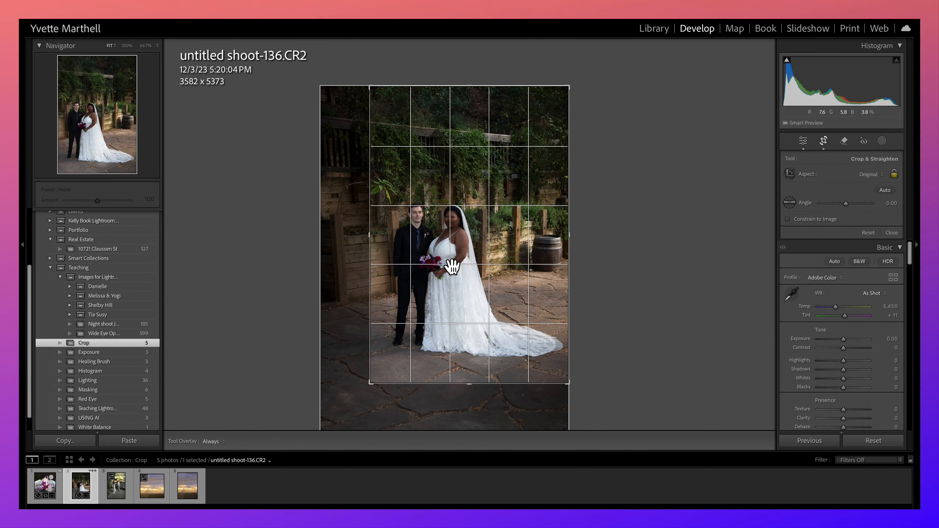
pyautogui.moveTo(451, 288)
pyautogui.mouseDown()
pyautogui.moveTo(465, 296)
pyautogui.moveTo(430, 252)
pyautogui.moveTo(462, 267)
pyautogui.moveTo(462, 280)
pyautogui.mouseUp()
pyautogui.press('Return')
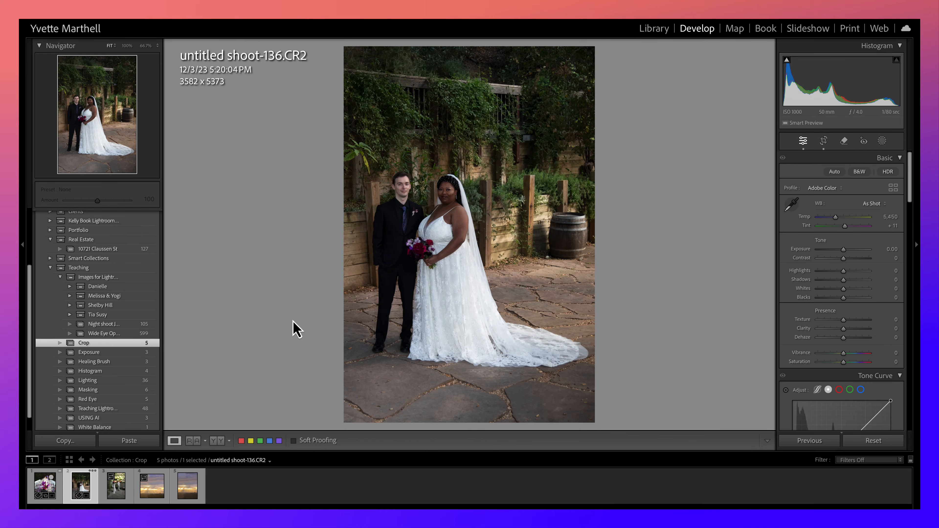
# Crop the photo 0F8A5313.CR2 tightly around the couple to about 2218 x 3327 in the original aspect ratio and apply it
pyautogui.click(116, 500)
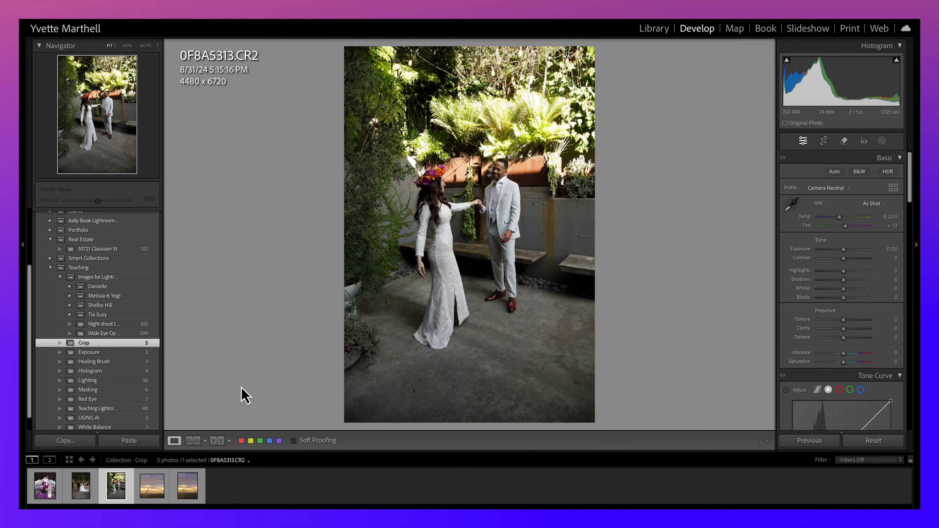
pyautogui.click(824, 142)
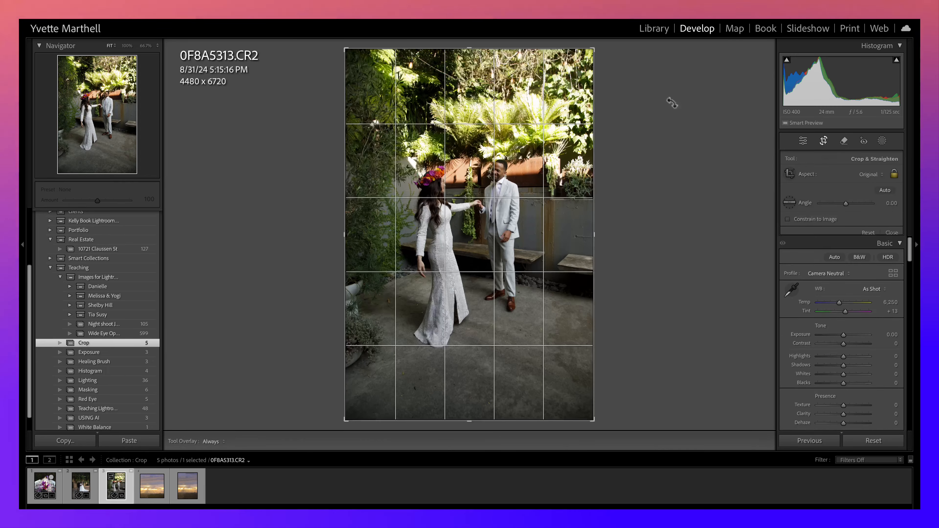
pyautogui.moveTo(350, 53); pyautogui.dragTo(518, 255)
pyautogui.press('Return')
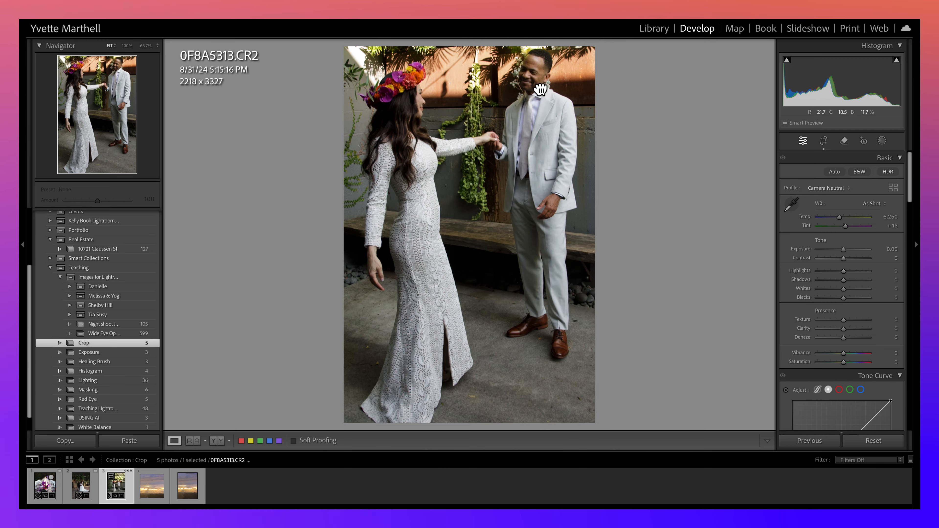
pyautogui.click(540, 90)
pyautogui.click(504, 136)
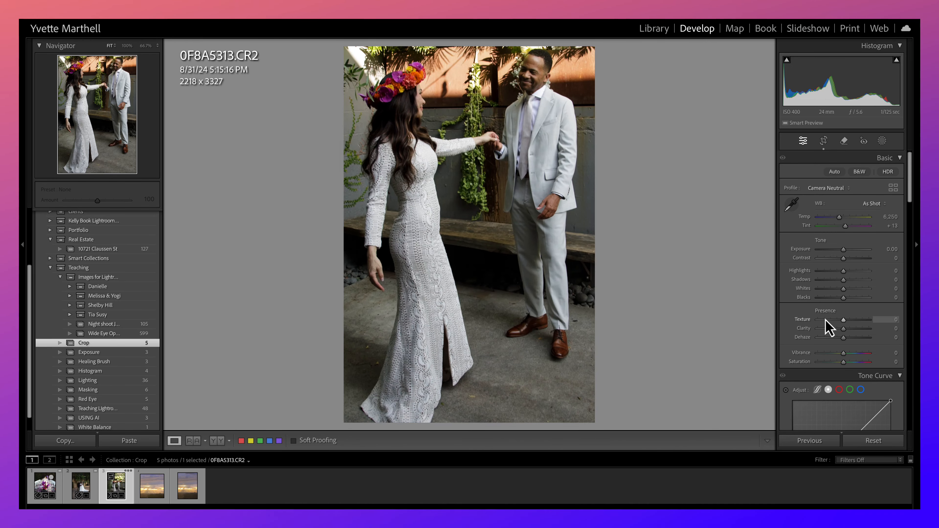
pyautogui.scroll(-3, 839, 329)
pyautogui.scroll(-10, 839, 329)
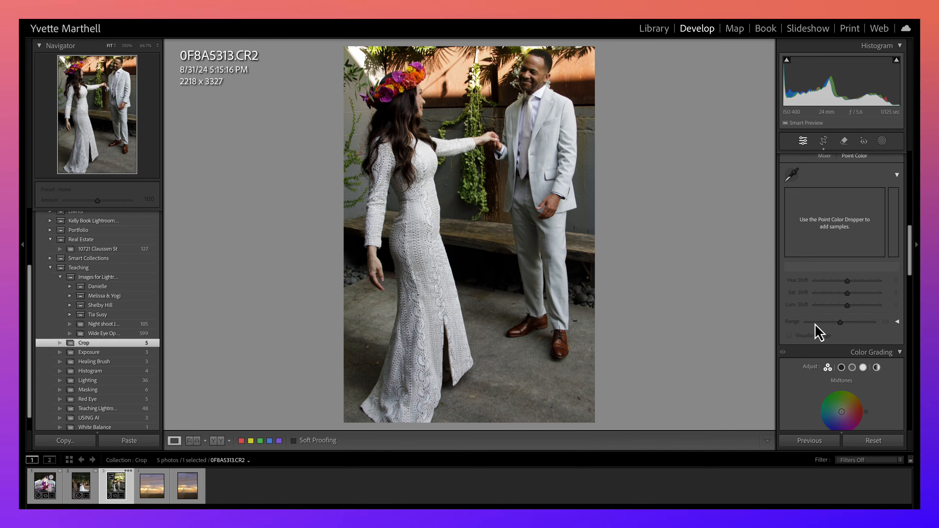
pyautogui.scroll(-5, 815, 330)
pyautogui.scroll(15, 806, 353)
pyautogui.scroll(3, 806, 353)
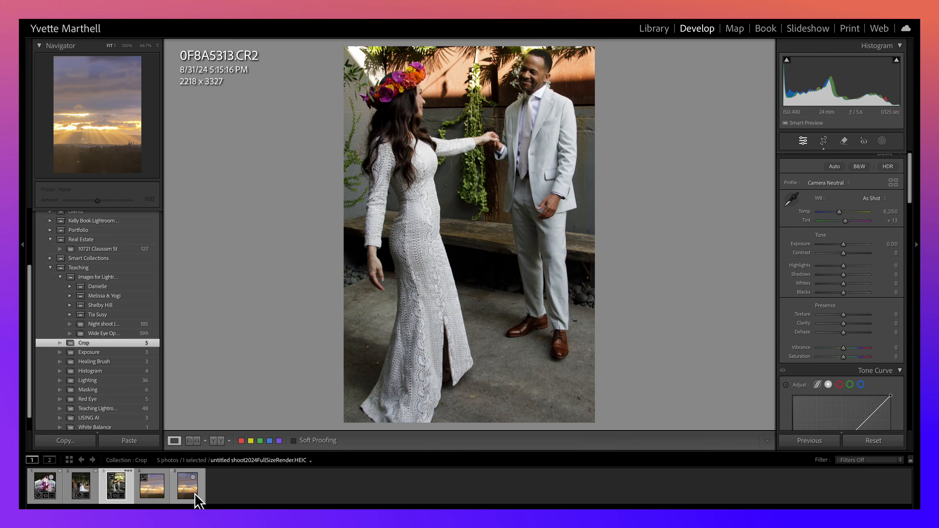
# Reset all Tone and Presence adjustments of the sunset photo untitled shoot2024FullSizeRender.HEIC to their defaults
pyautogui.click(188, 496)
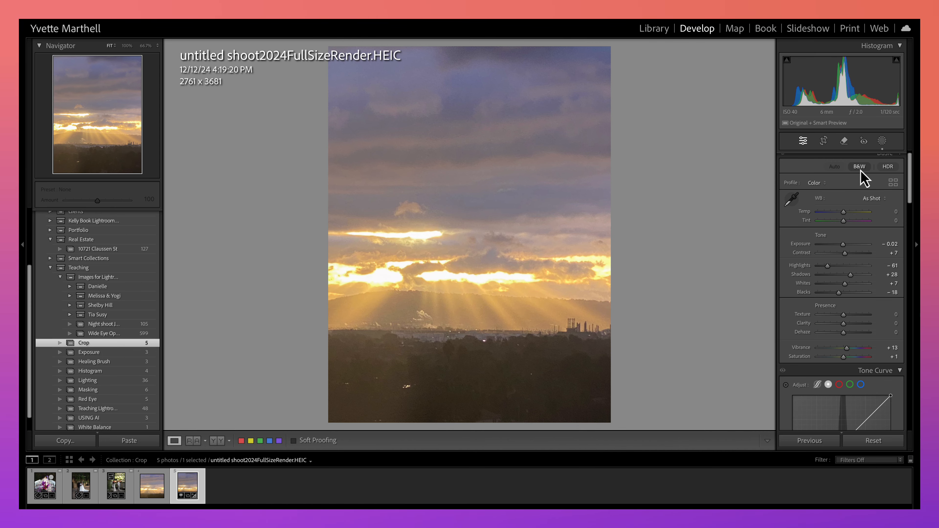
pyautogui.click(810, 186)
pyautogui.click(808, 178)
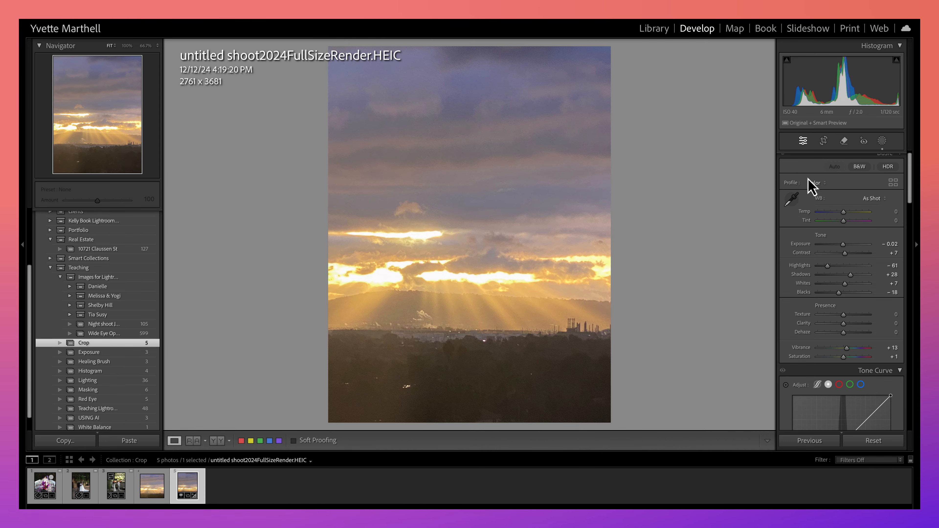
pyautogui.doubleClick(798, 243)
pyautogui.doubleClick(821, 236)
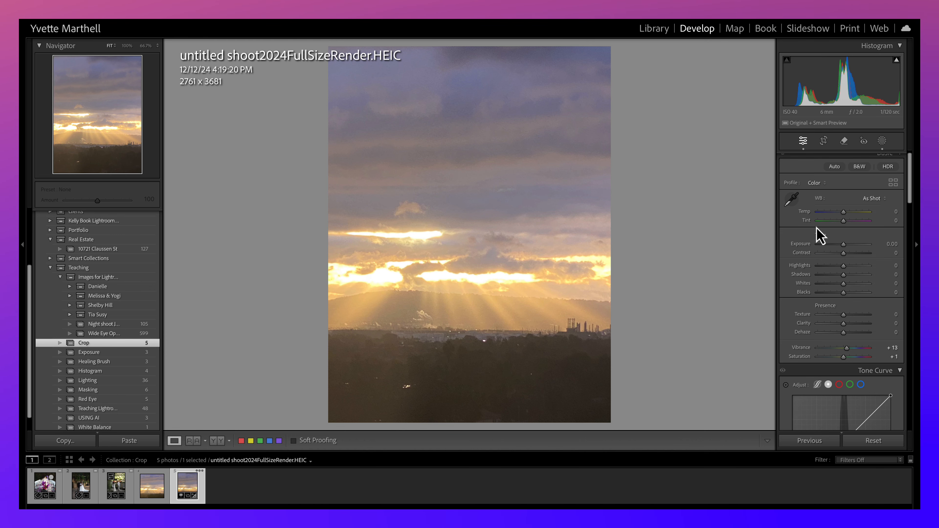
pyautogui.doubleClick(824, 305)
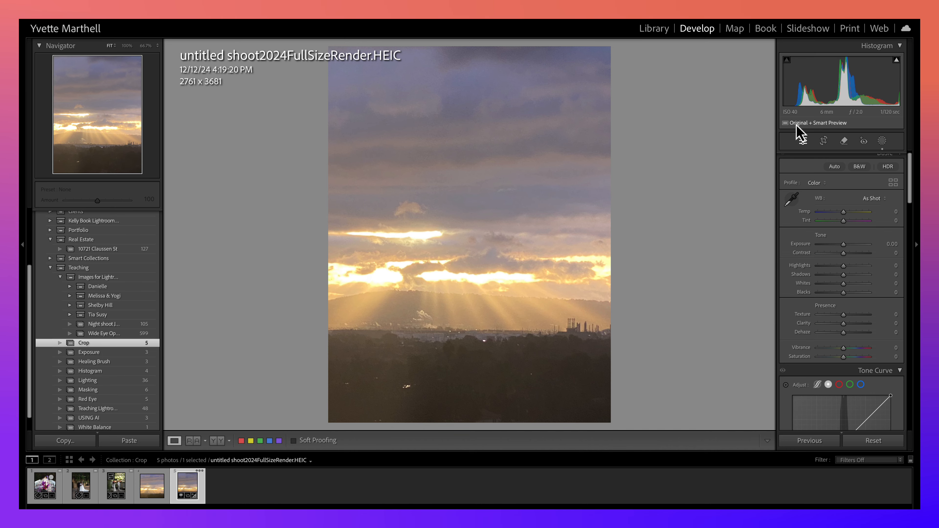
# Crop the sunset photo to a 1 x 1 aspect ratio, shift the image slightly up within the frame, and apply the crop
pyautogui.click(823, 142)
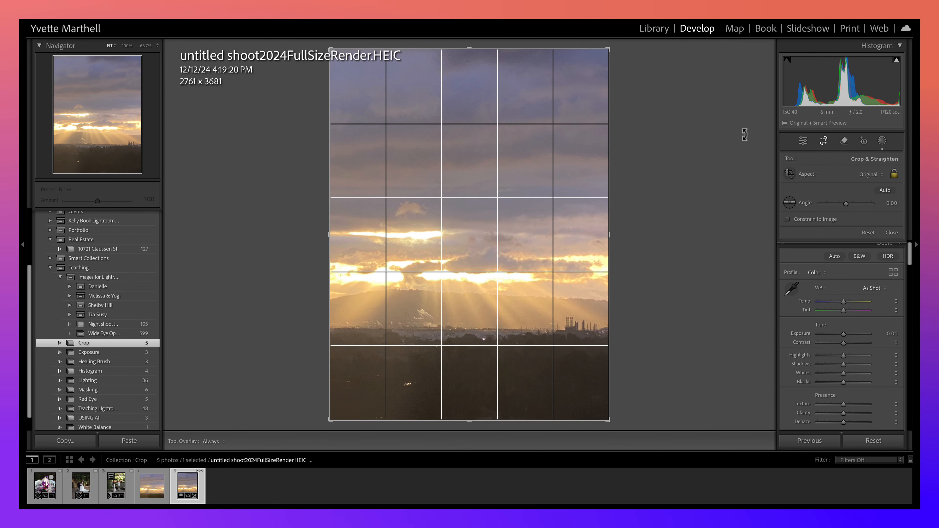
pyautogui.click(867, 175)
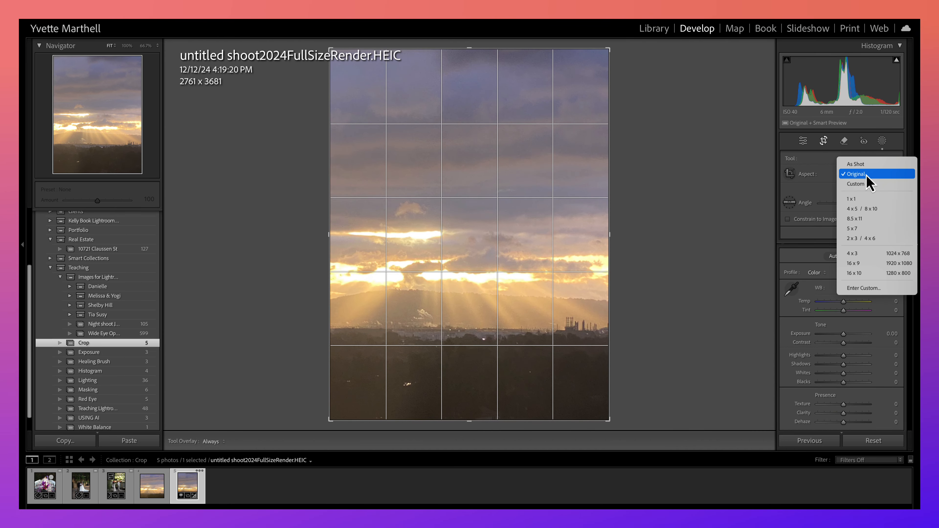
pyautogui.click(867, 200)
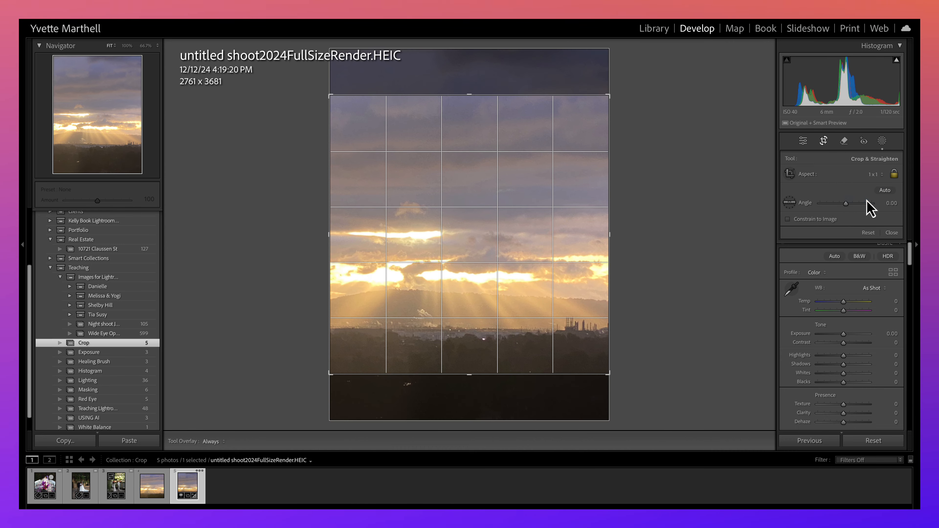
pyautogui.moveTo(505, 211)
pyautogui.mouseDown()
pyautogui.moveTo(506, 165)
pyautogui.moveTo(500, 209)
pyautogui.mouseUp()
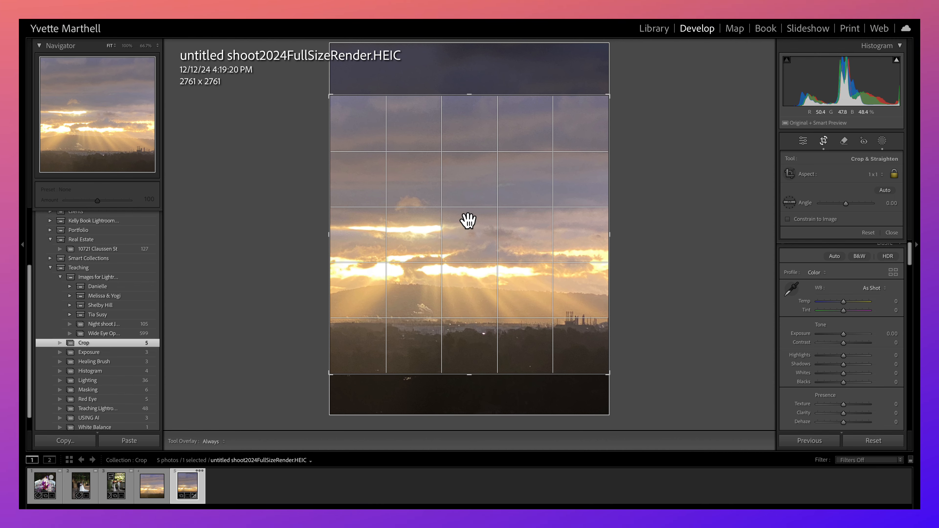
pyautogui.press('Return')
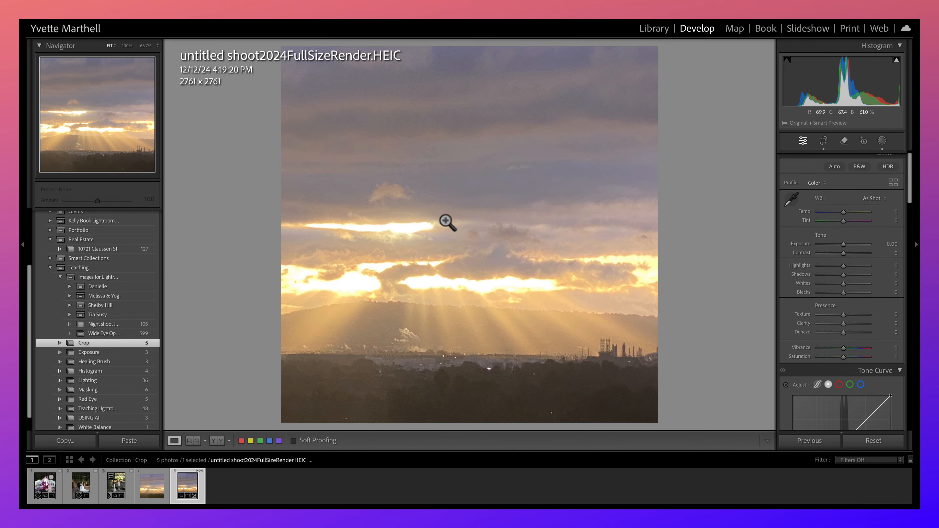